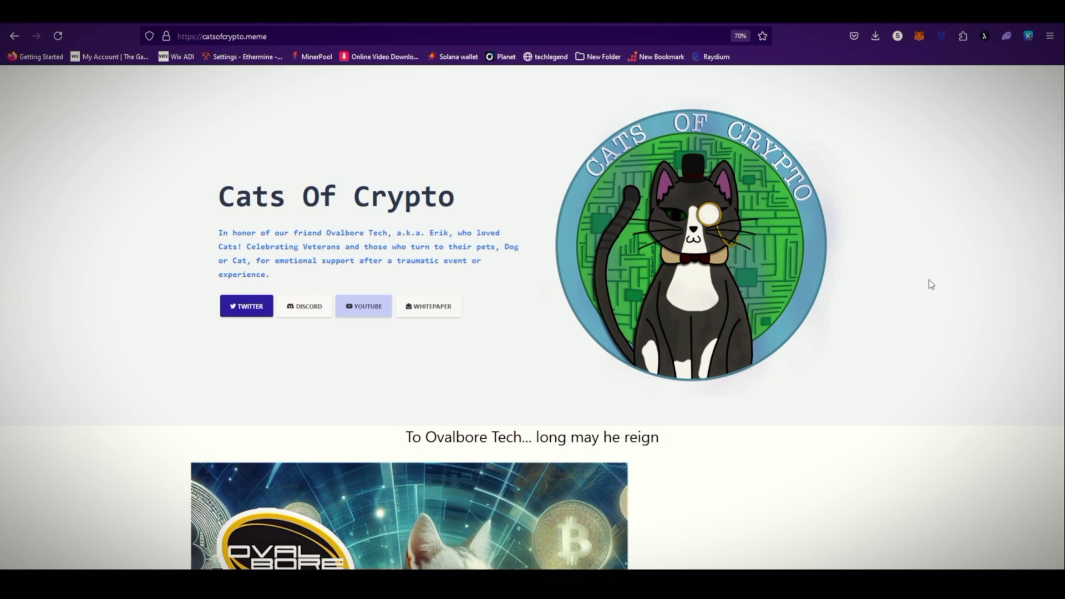
scroll(961, 296, down, 3)
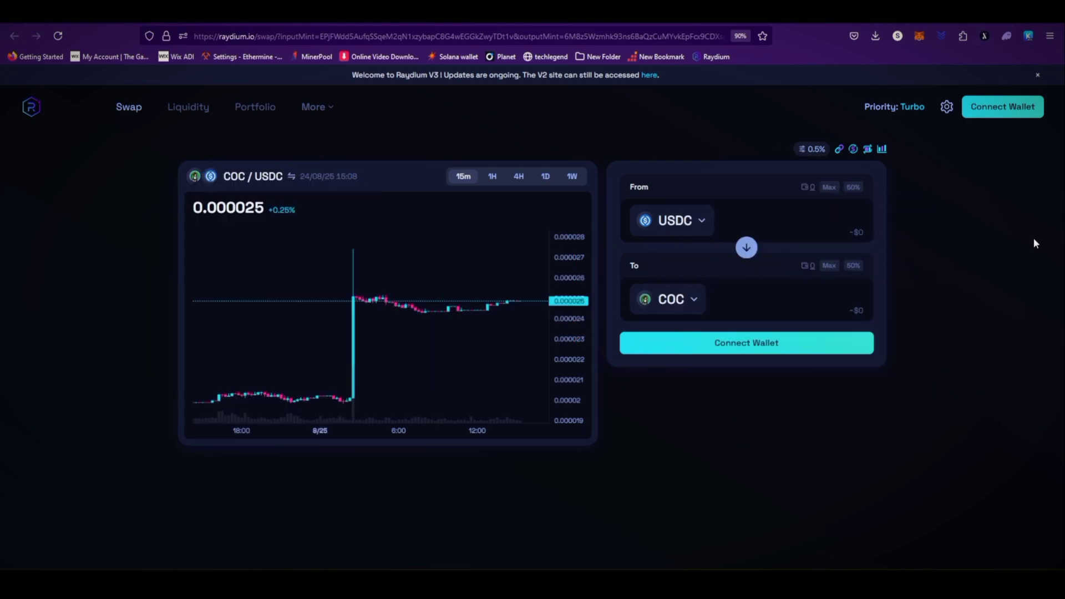
Filter Liquidity Pools by the COC mint address to show SOL-COC, COO-COC and COC-USDC.
click(188, 107)
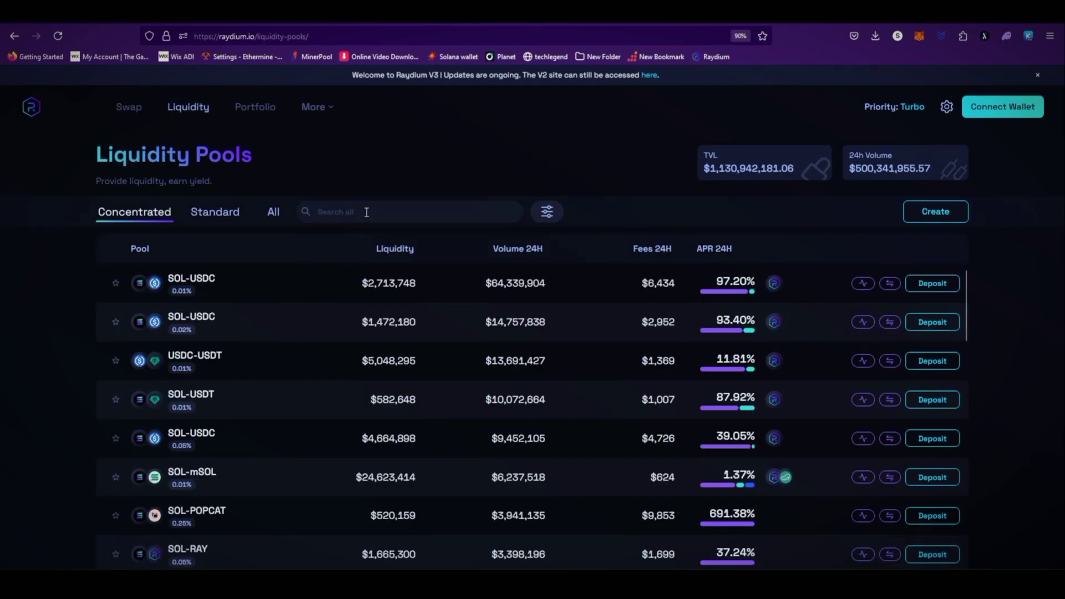
click(342, 215)
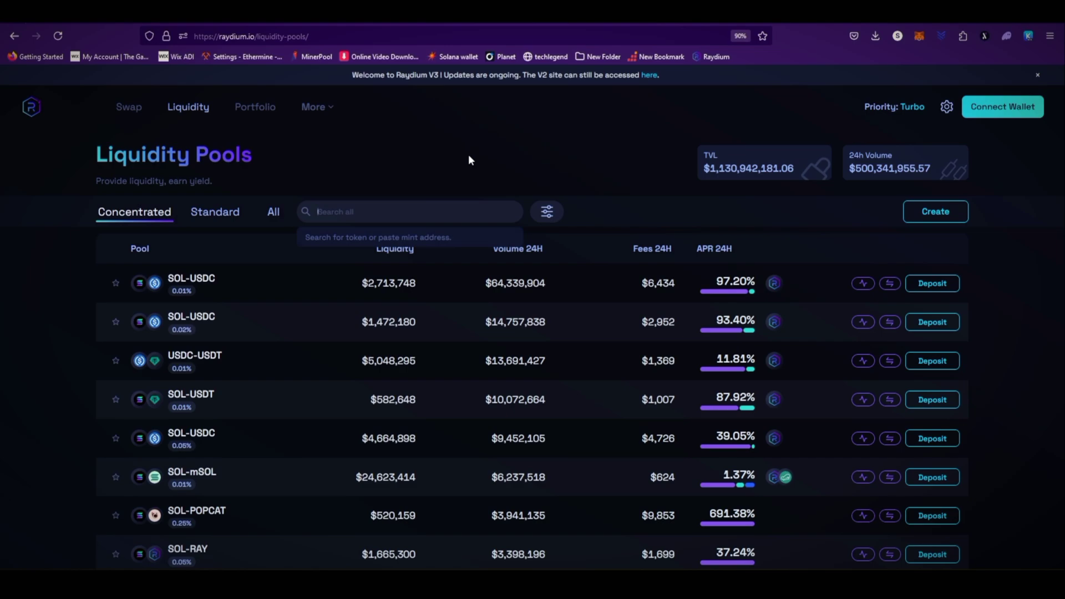
key(ctrl+v)
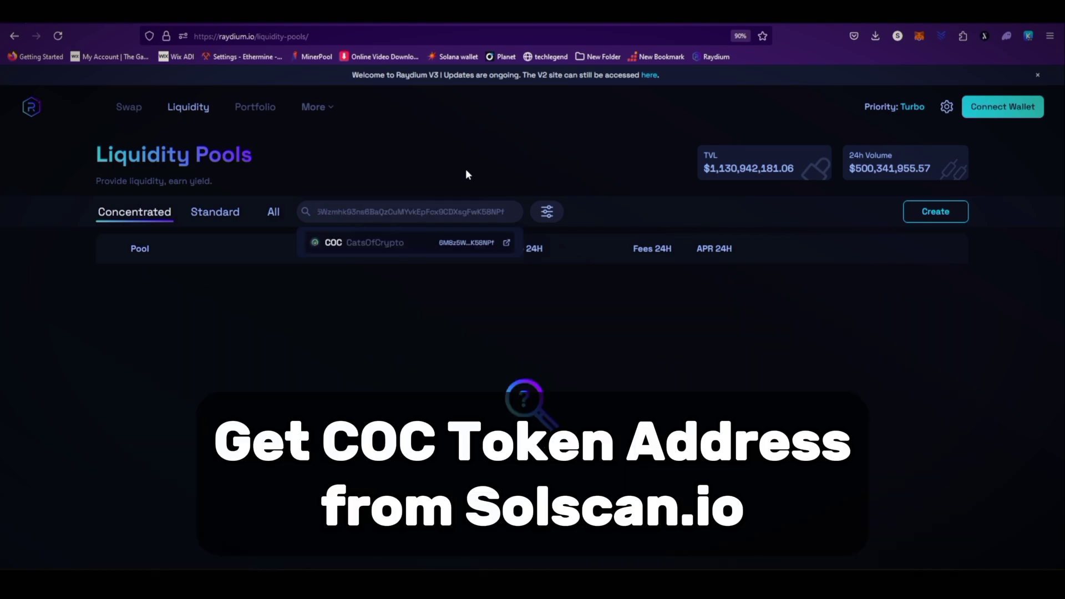
click(380, 244)
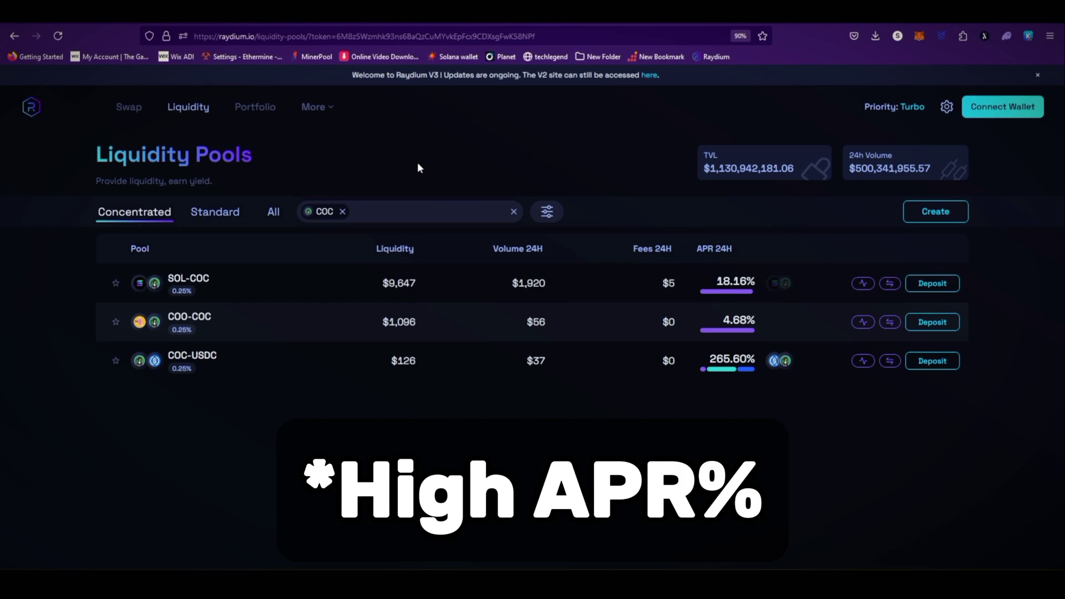
Compare the standard COC pools, like COC-Bonk at 50.06% APR, then return to Concentrated.
click(210, 212)
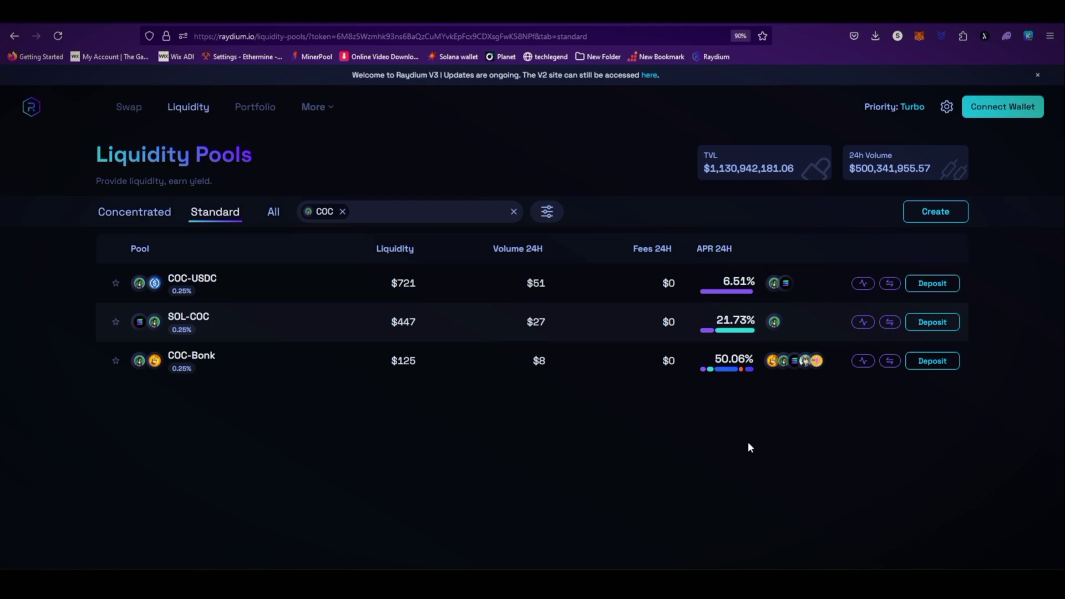
mouse_move(728, 368)
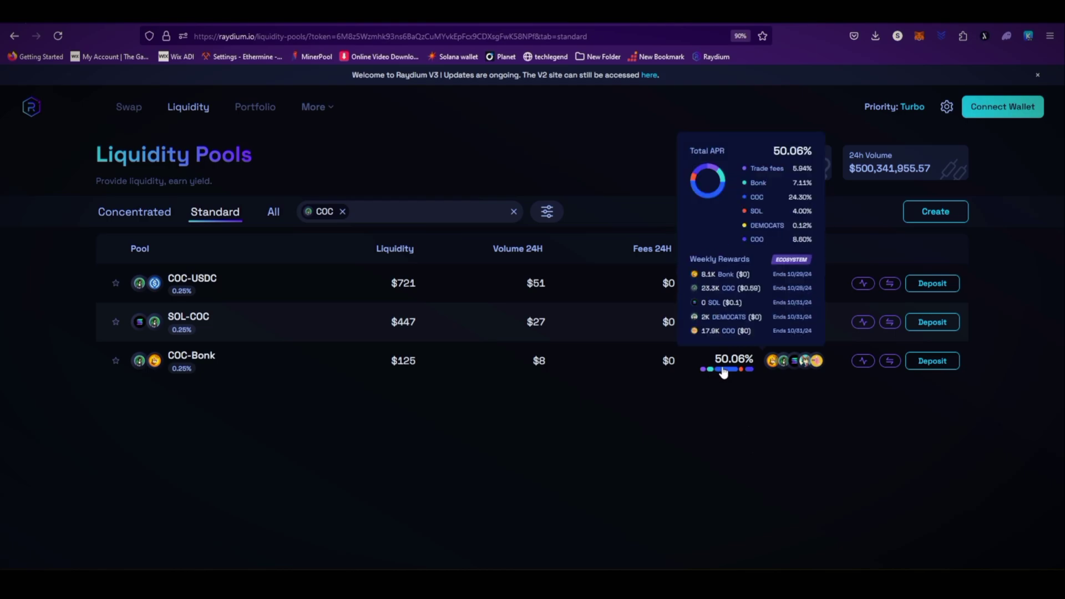
click(145, 218)
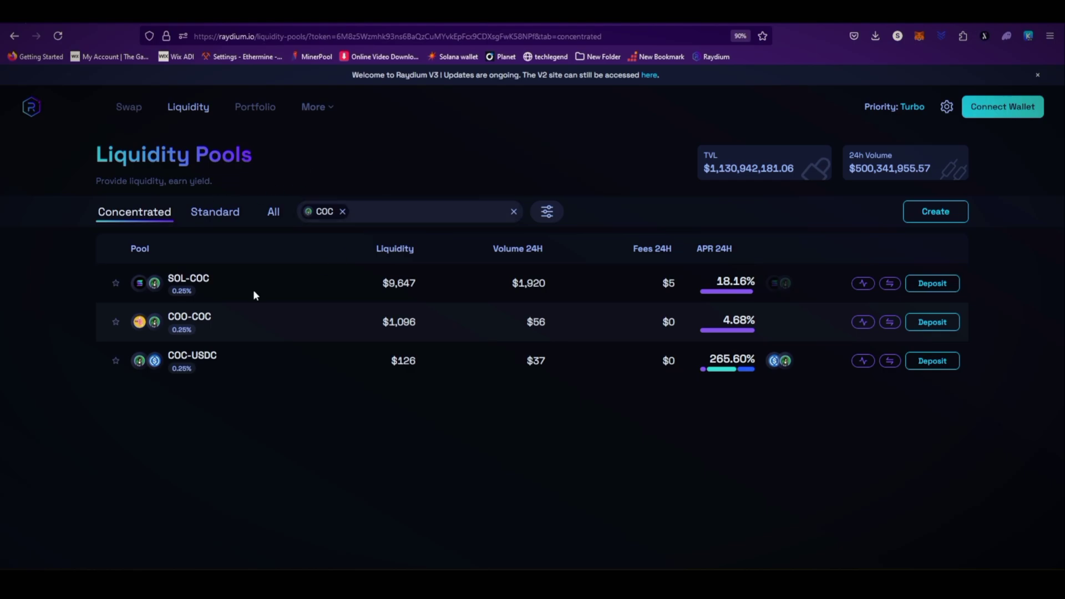
Connect the Phantom wallet to Raydium.
click(1001, 108)
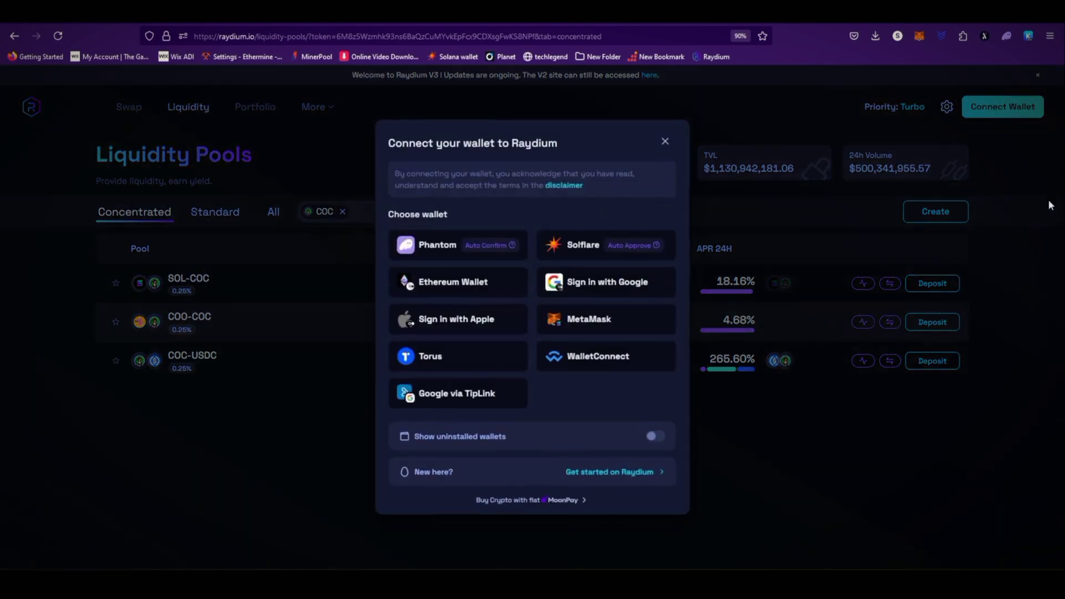
click(491, 248)
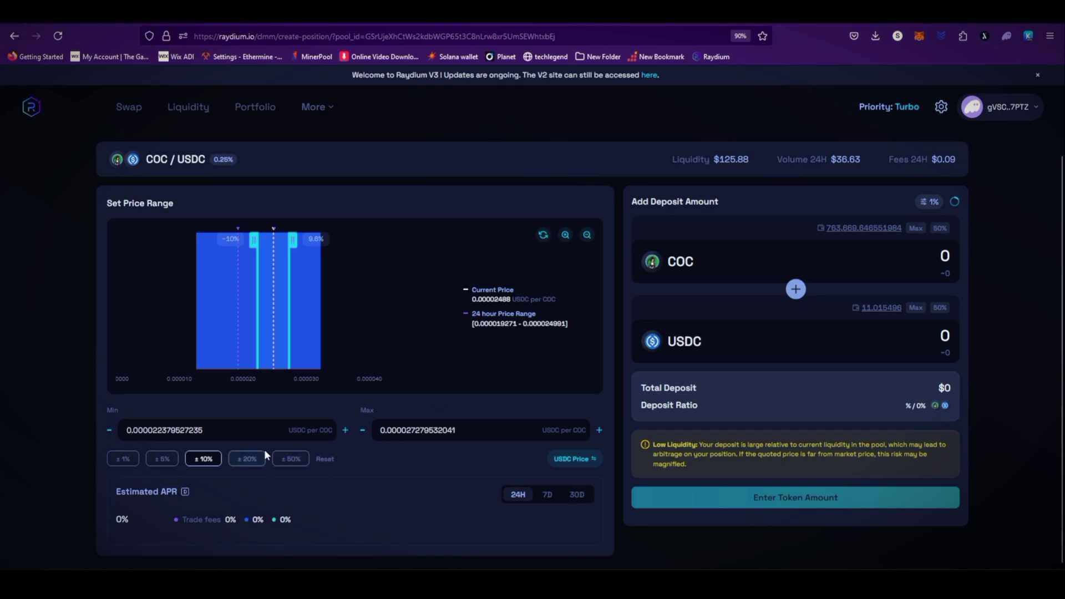
Widen the range to ±50%, then drag the handles to about -31% and +40%.
click(290, 461)
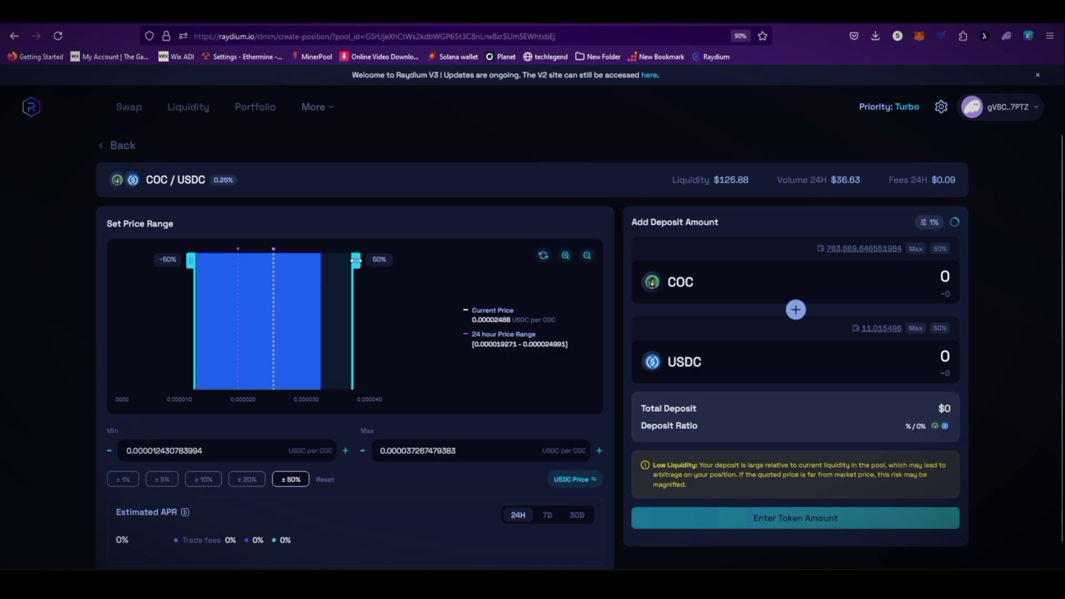
drag(347, 260, 341, 260)
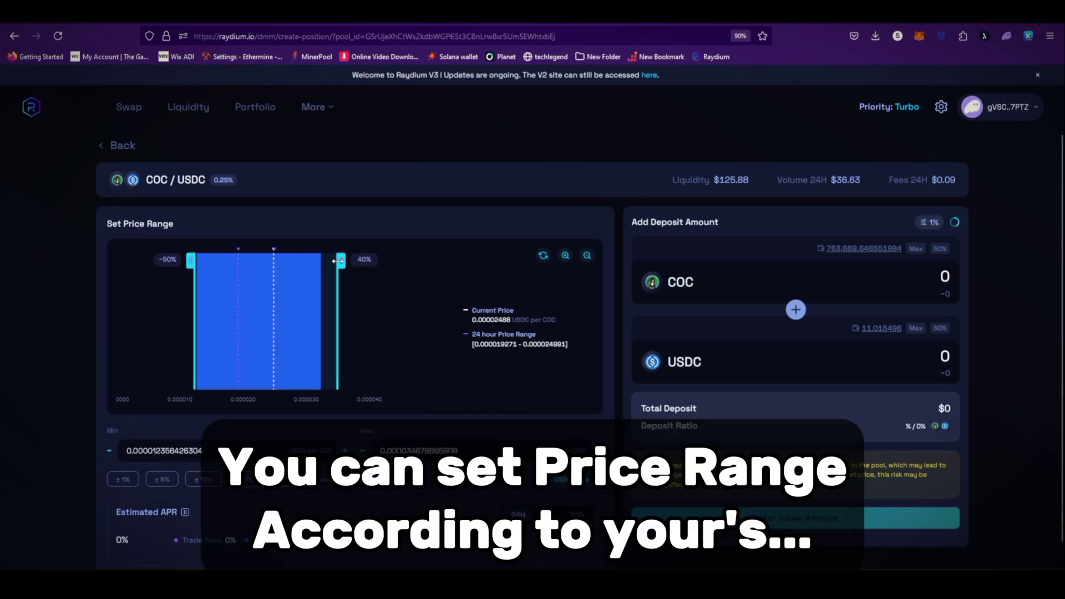
drag(191, 262, 222, 260)
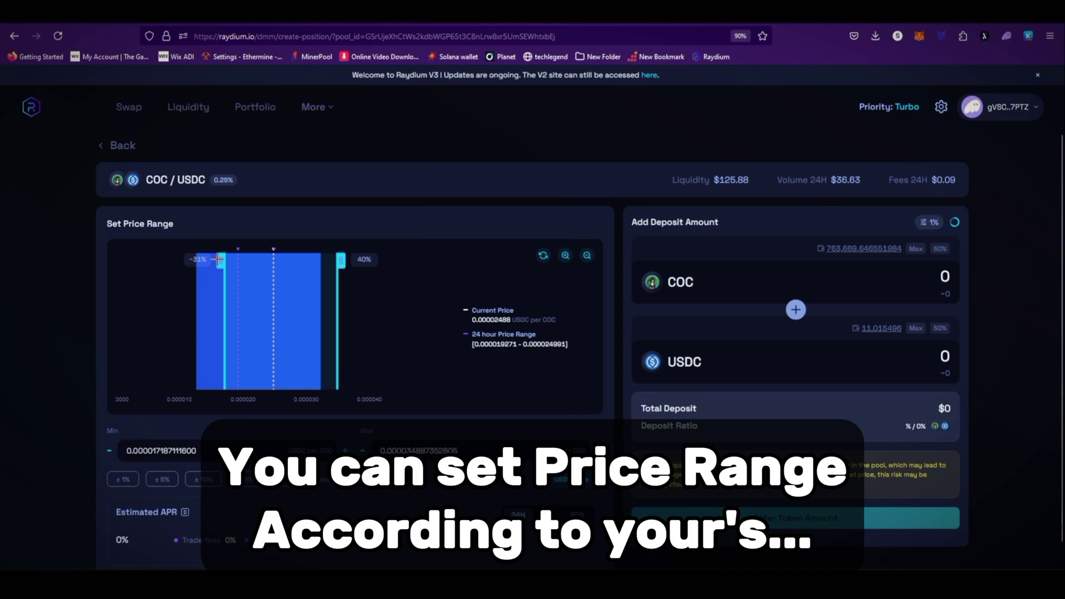
scroll(583, 386, down, 1)
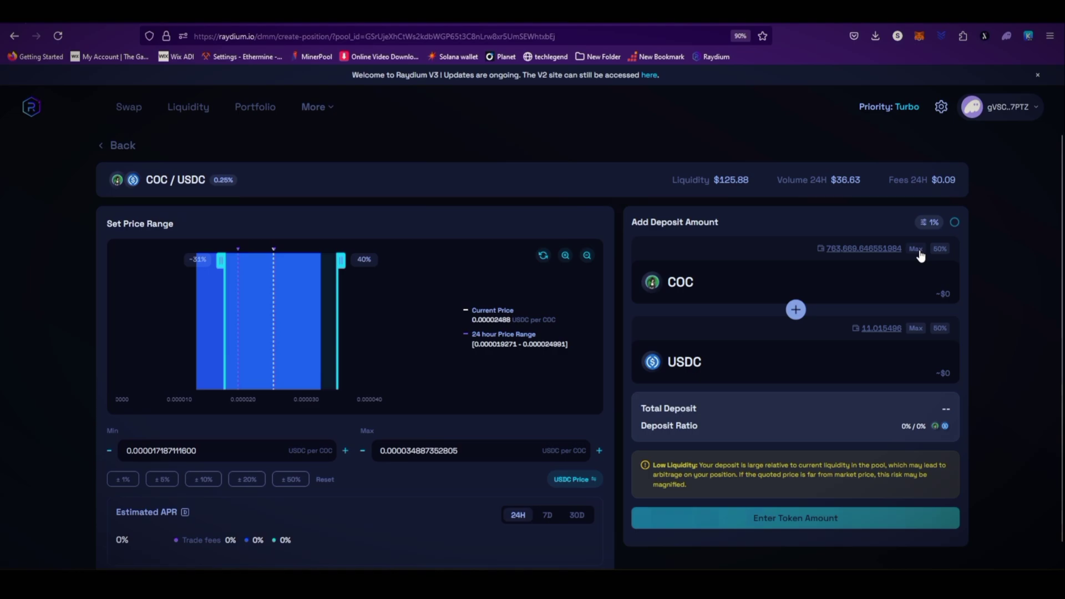
Set the deposit to half the COC balance and select the USDC amount for 9 USDC.
click(917, 249)
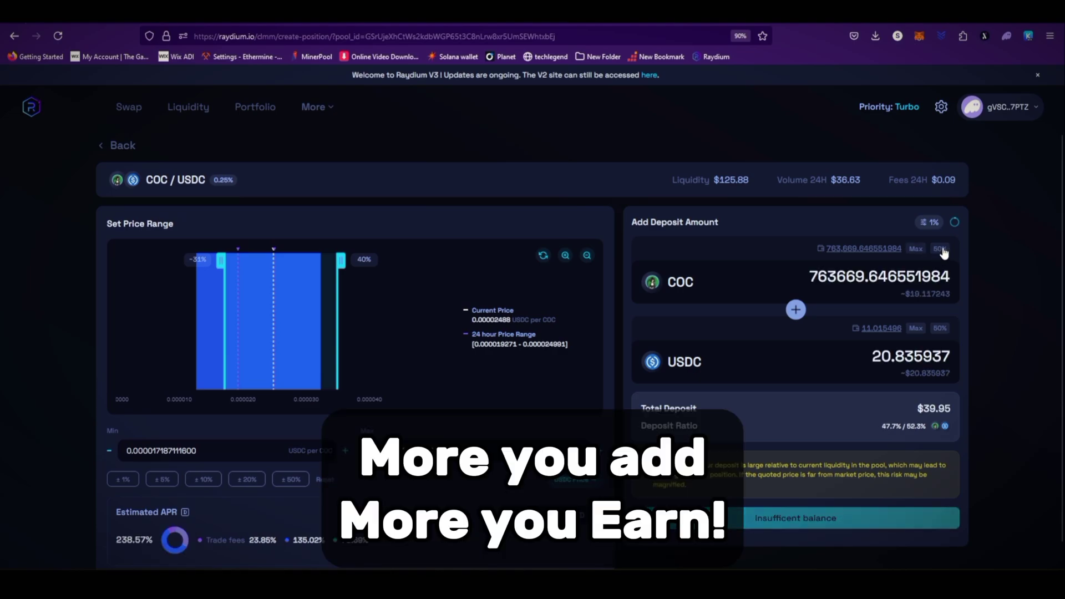
click(940, 250)
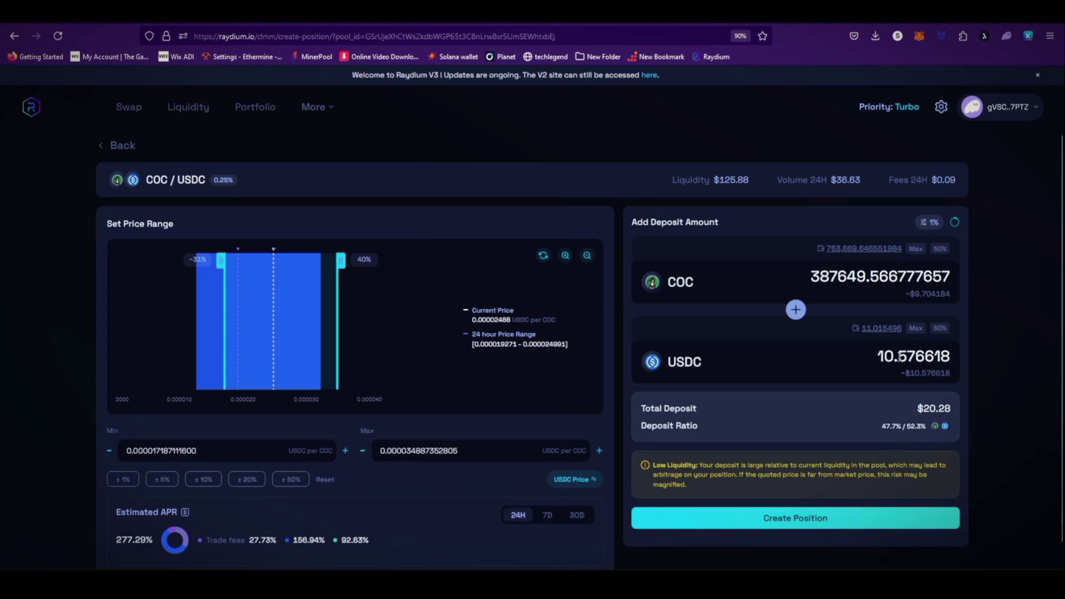
drag(876, 356, 970, 363)
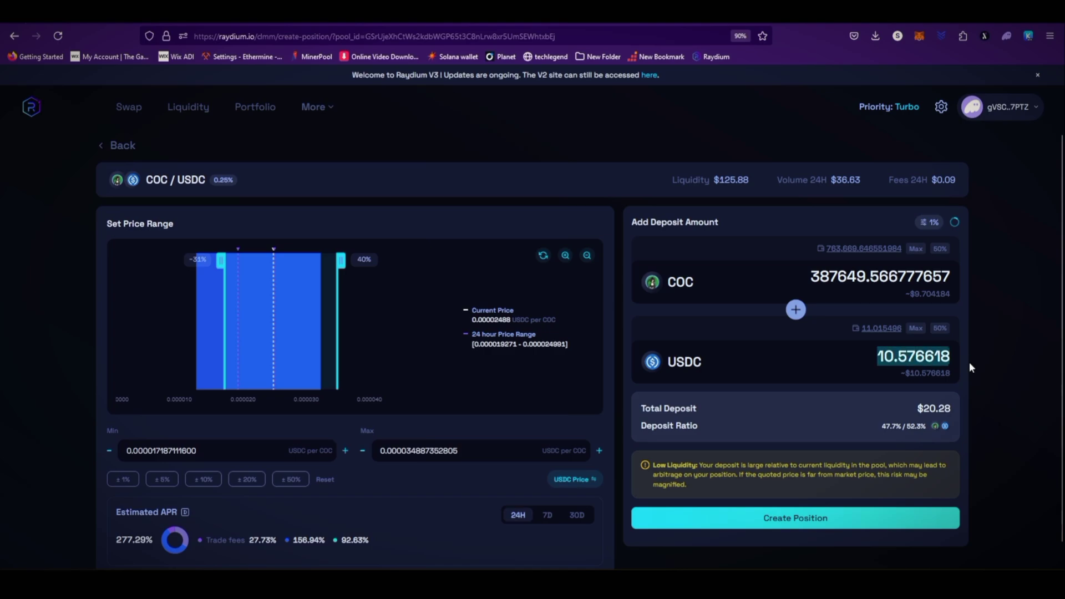
text(9)
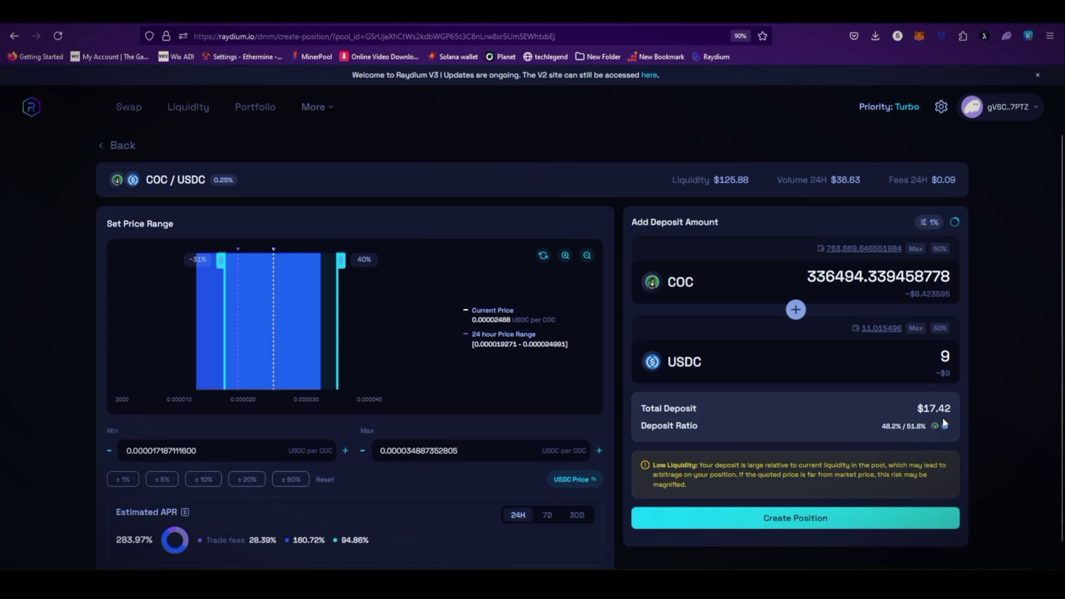
Create the position and confirm the deposit in Raydium and the wallet.
click(796, 519)
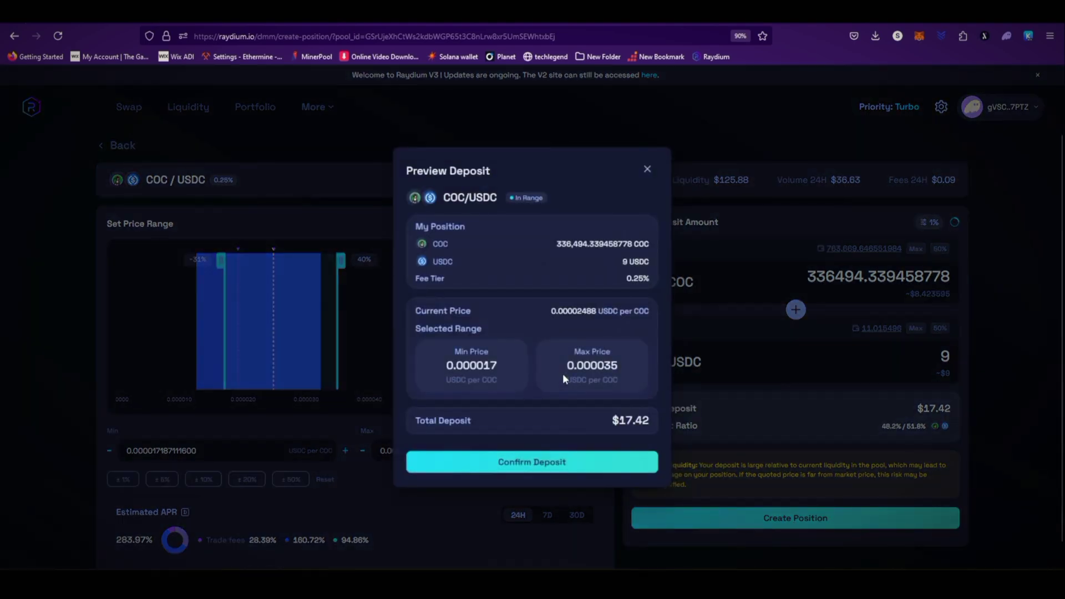
click(536, 468)
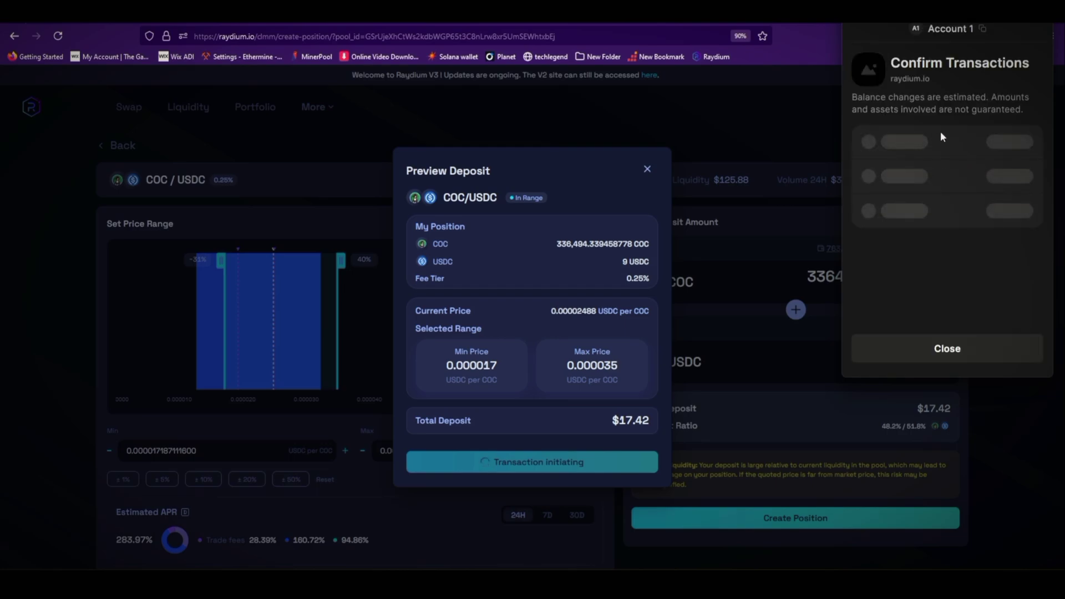
scroll(976, 231, down, 2)
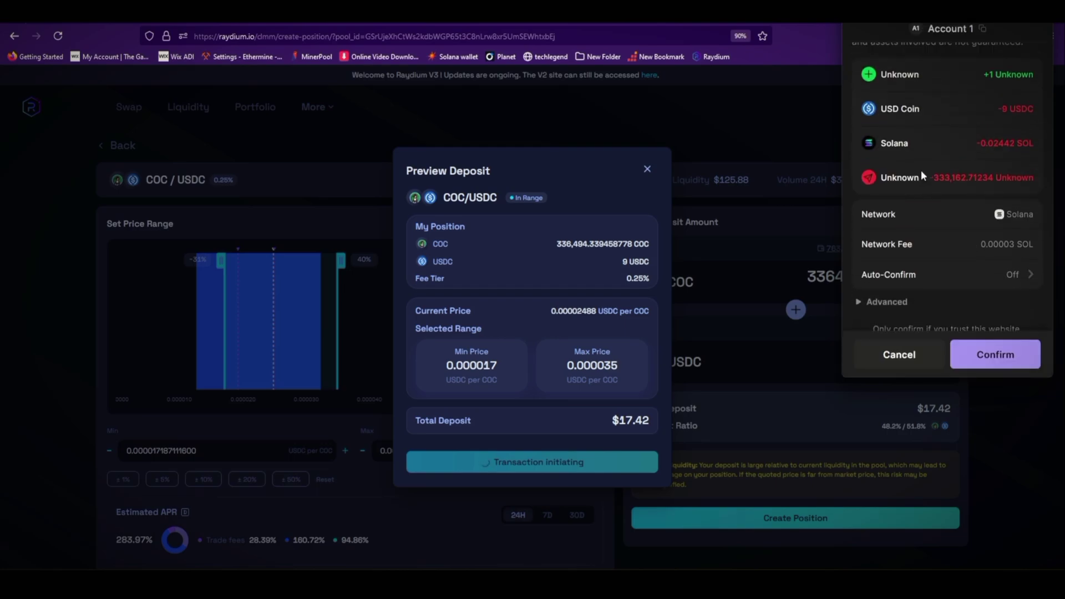
scroll(921, 169, up, 2)
click(996, 356)
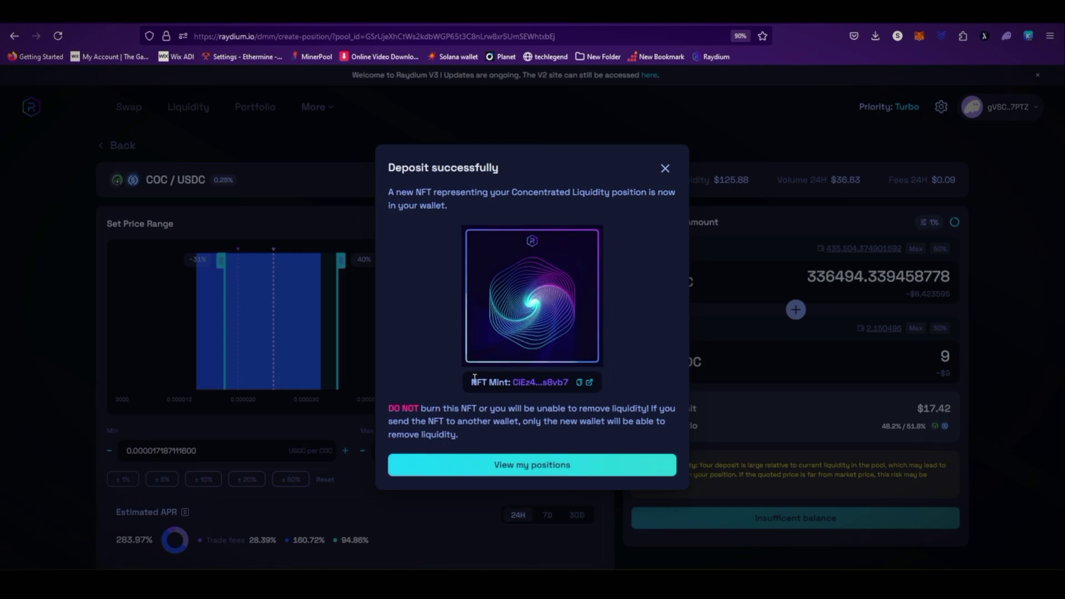
Expand the new COC/USDC position in My Portfolio, review its COC and USDC amounts, then collapse it.
click(550, 466)
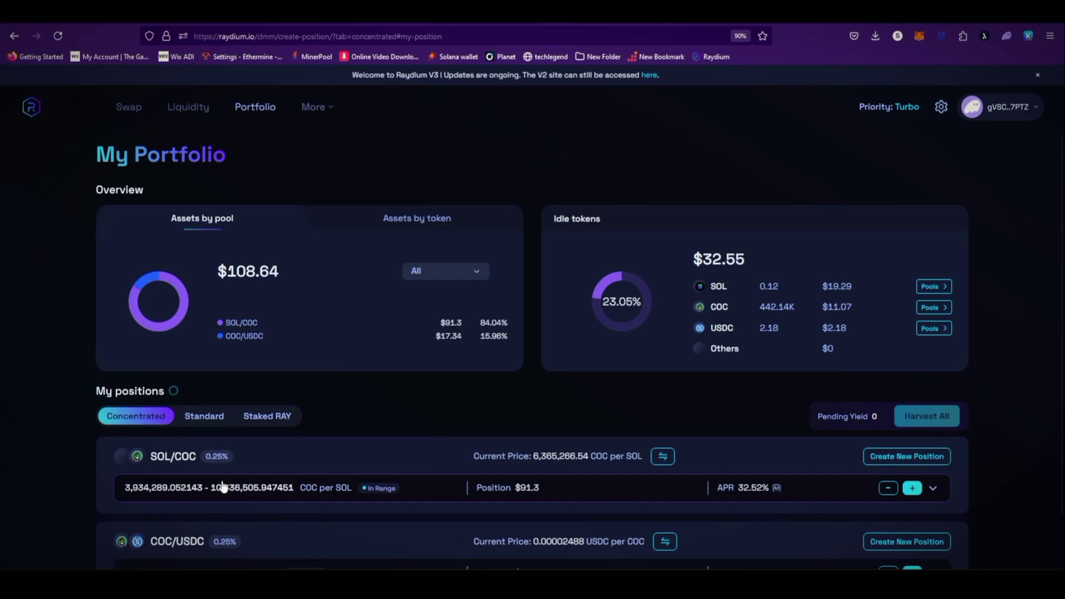
scroll(224, 487, down, 1)
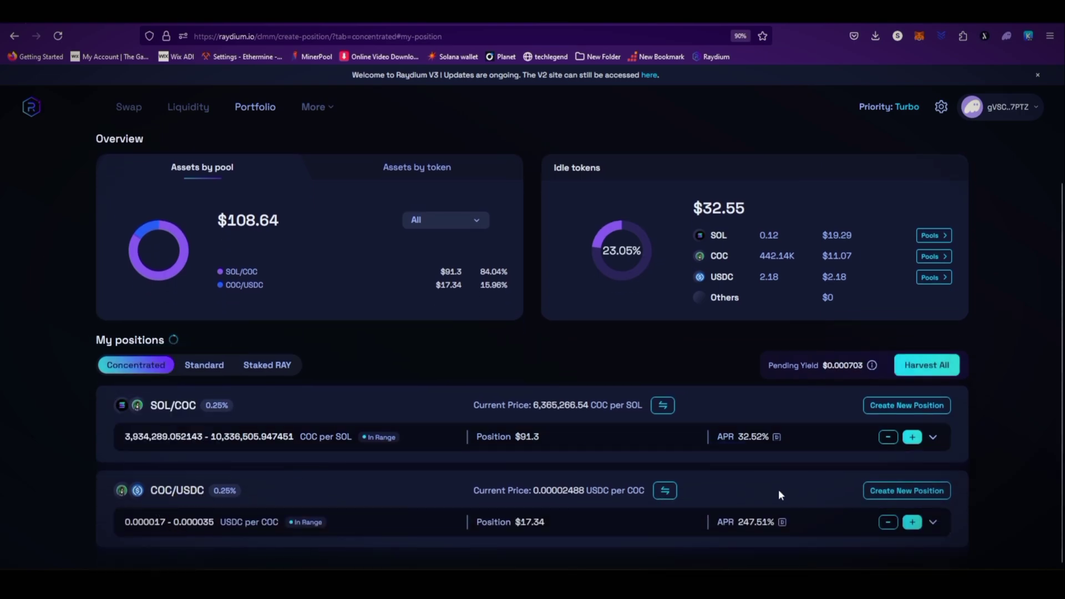
click(933, 522)
scroll(1012, 467, down, 2)
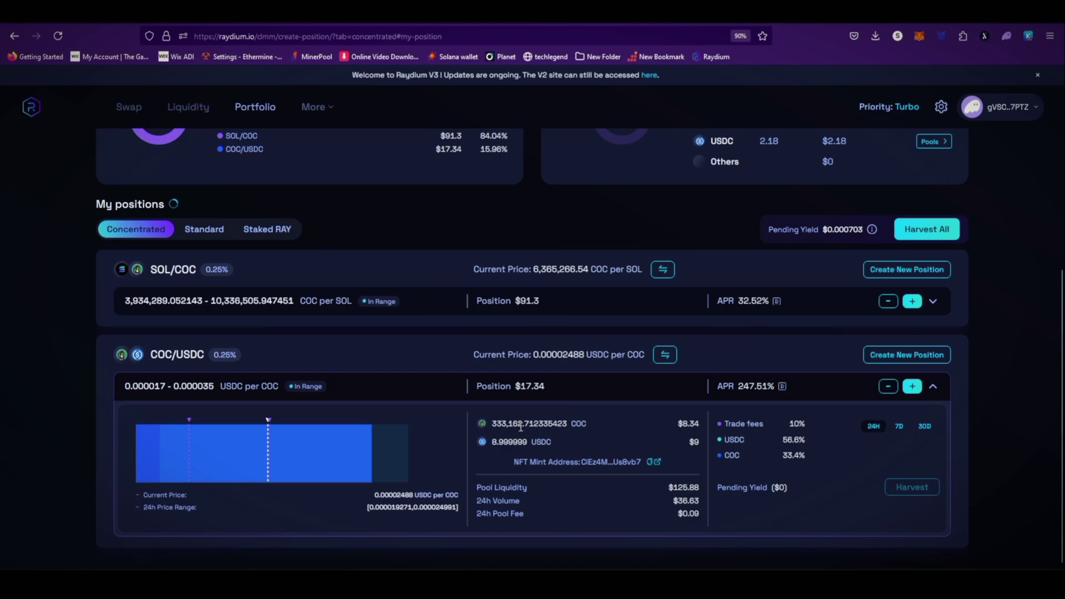
triple_click(490, 423)
click(499, 446)
double_click(495, 441)
scroll(874, 485, up, 3)
scroll(874, 485, down, 2)
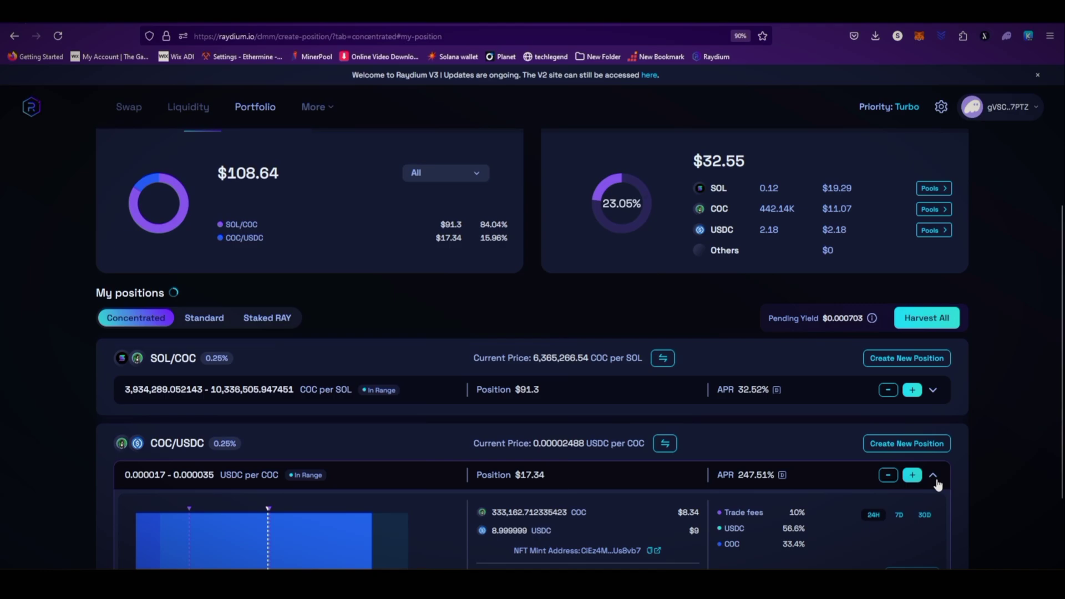
click(934, 477)
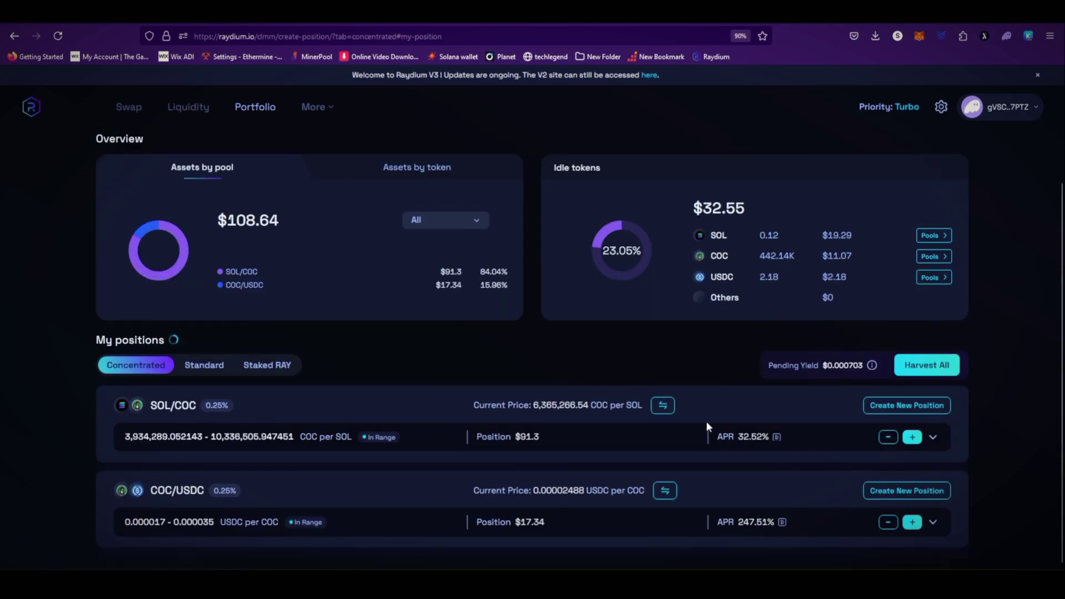
click(934, 438)
scroll(978, 415, down, 3)
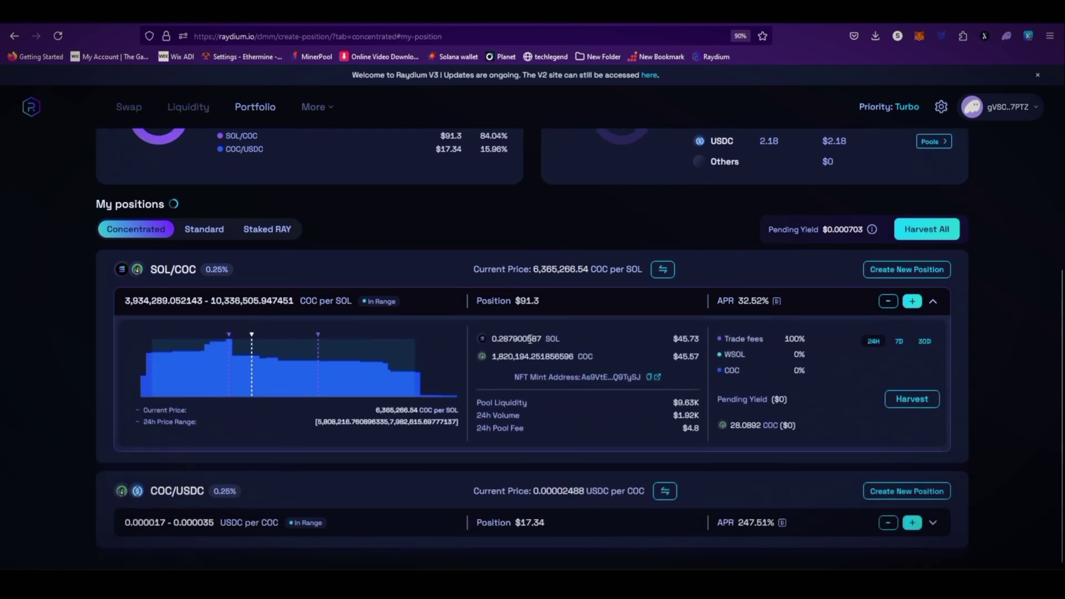
drag(491, 340, 544, 340)
click(544, 339)
drag(680, 338, 700, 339)
click(691, 341)
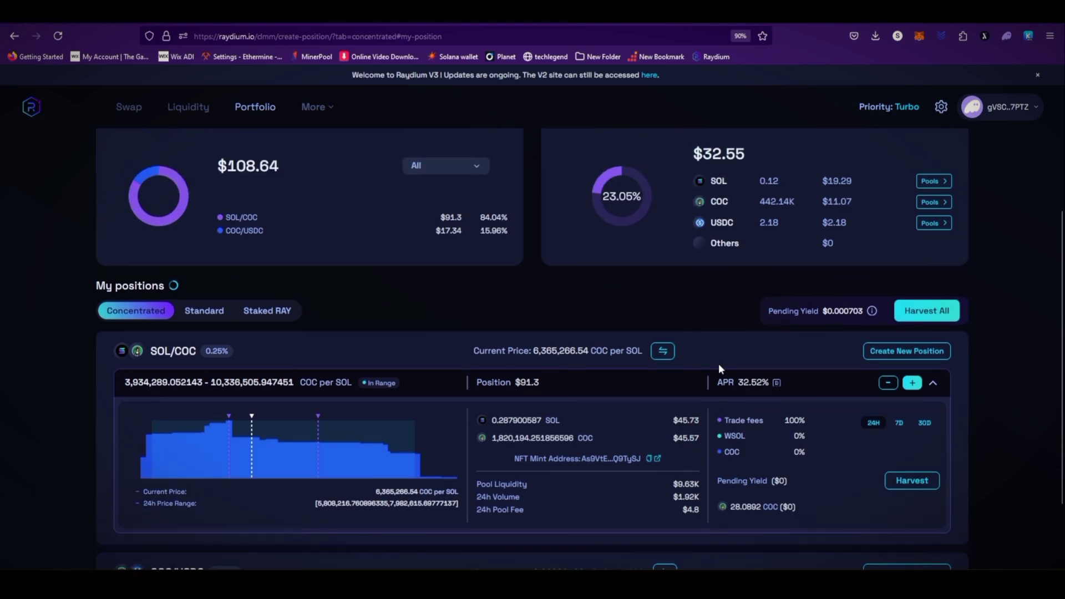
double_click(787, 426)
drag(782, 427, 731, 427)
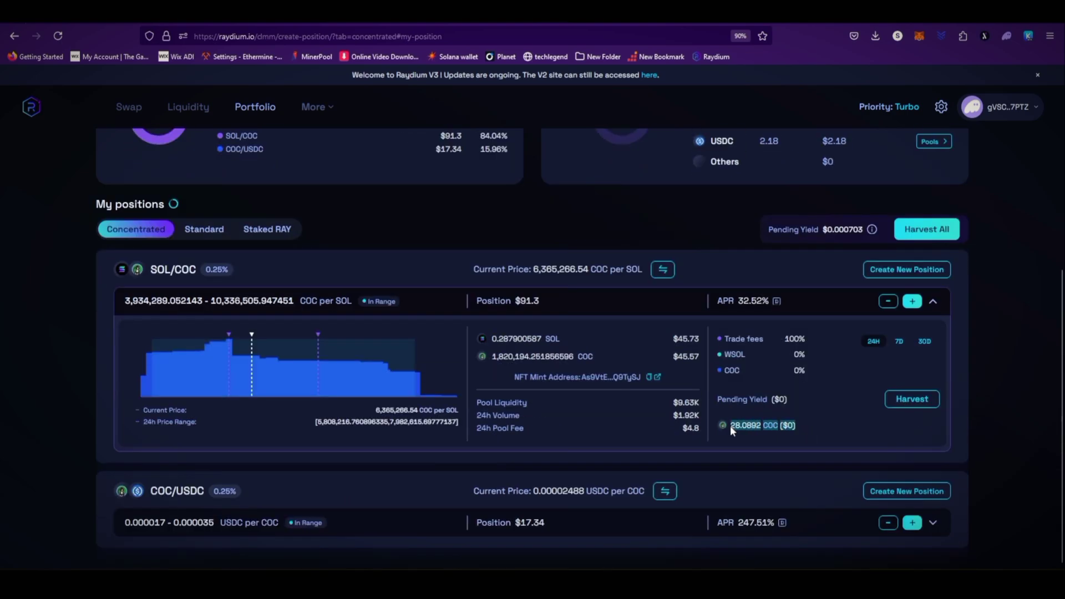
drag(796, 427, 738, 428)
click(740, 428)
drag(731, 425, 808, 424)
click(808, 424)
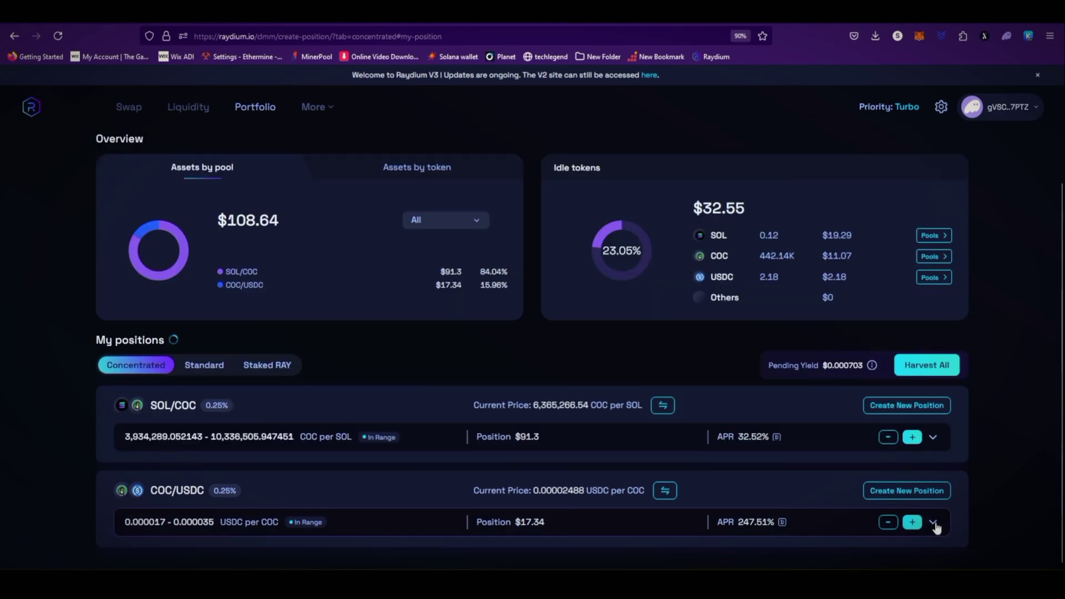
click(934, 525)
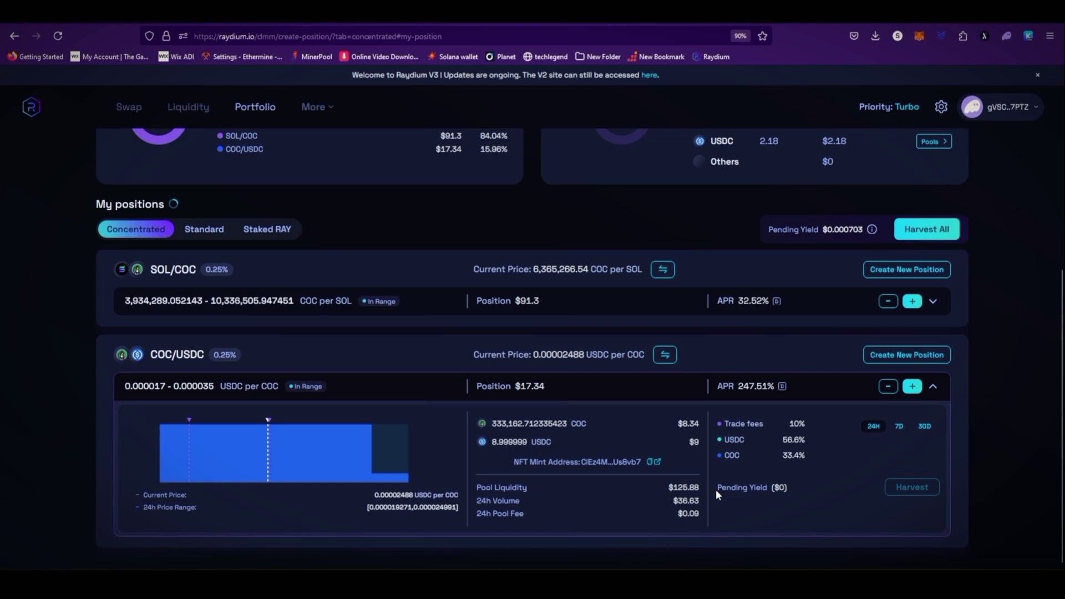
drag(716, 490, 817, 492)
click(816, 495)
click(934, 386)
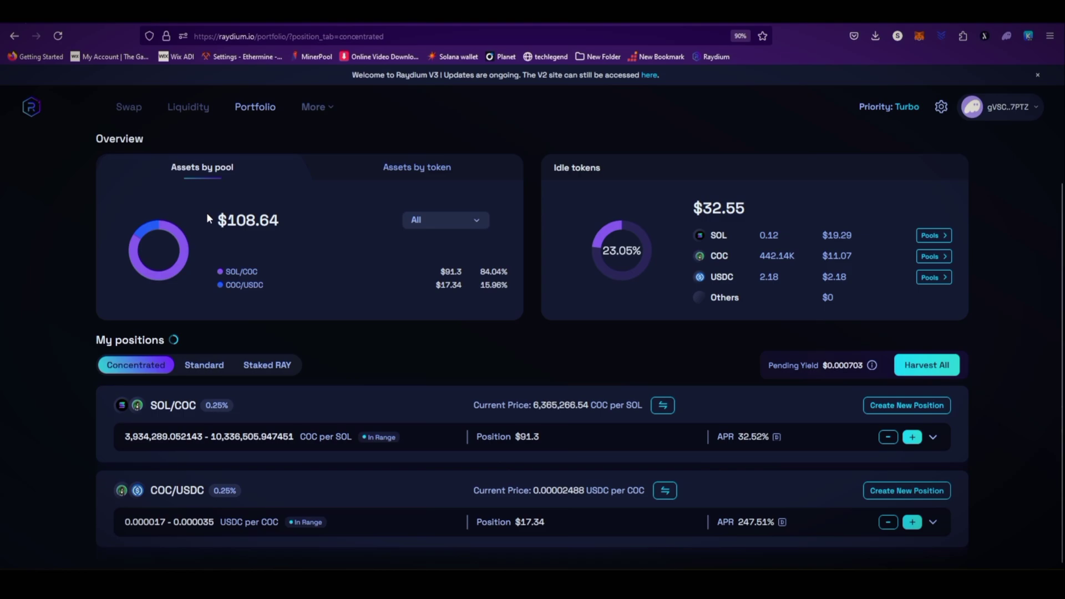
drag(228, 220, 283, 222)
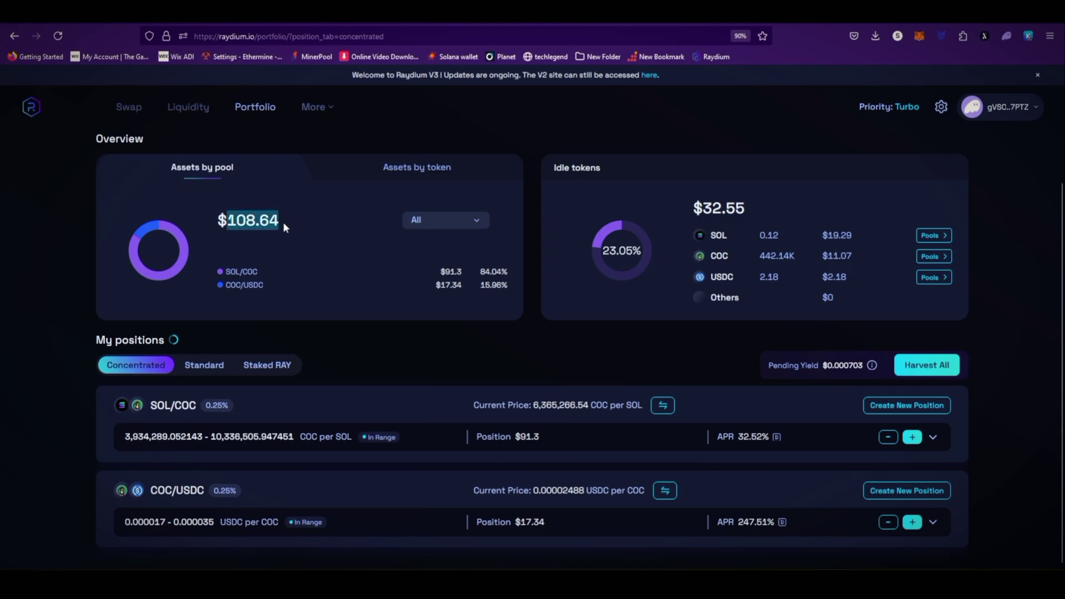
click(283, 222)
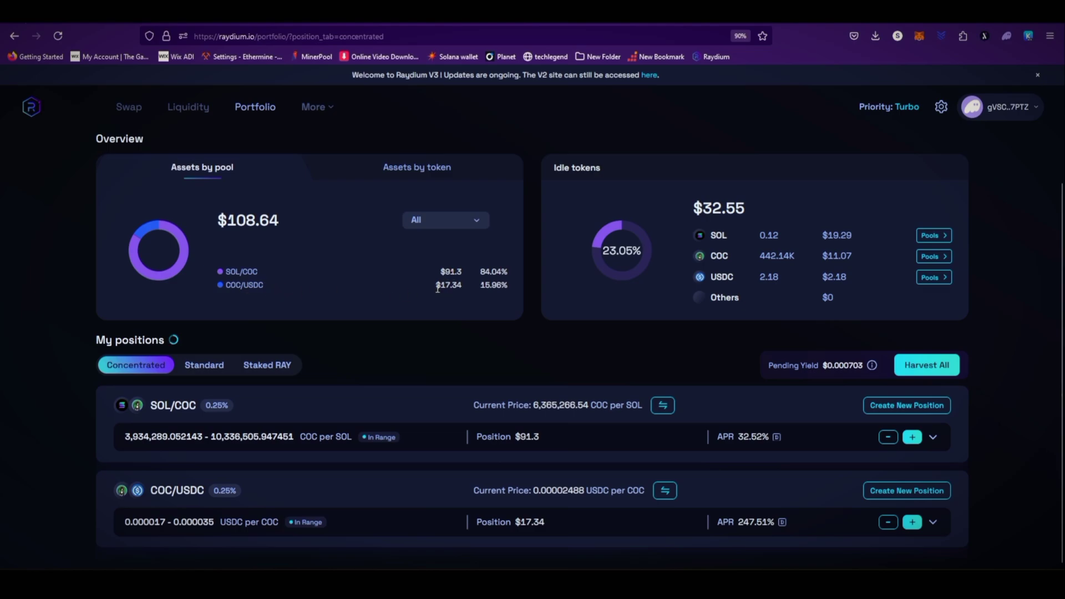
scroll(417, 293, up, 1)
scroll(417, 298, down, 1)
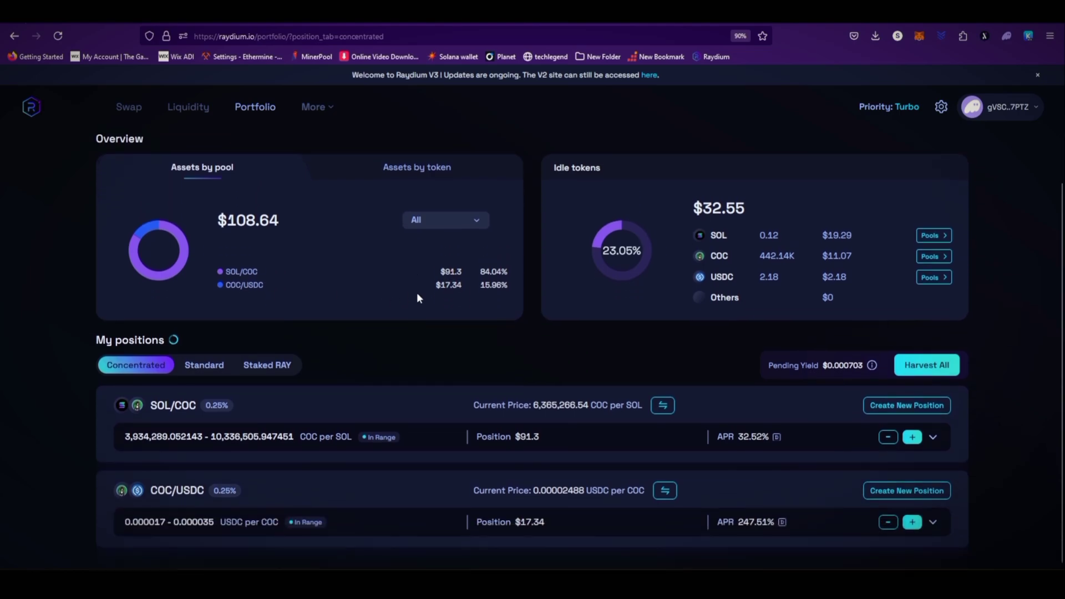